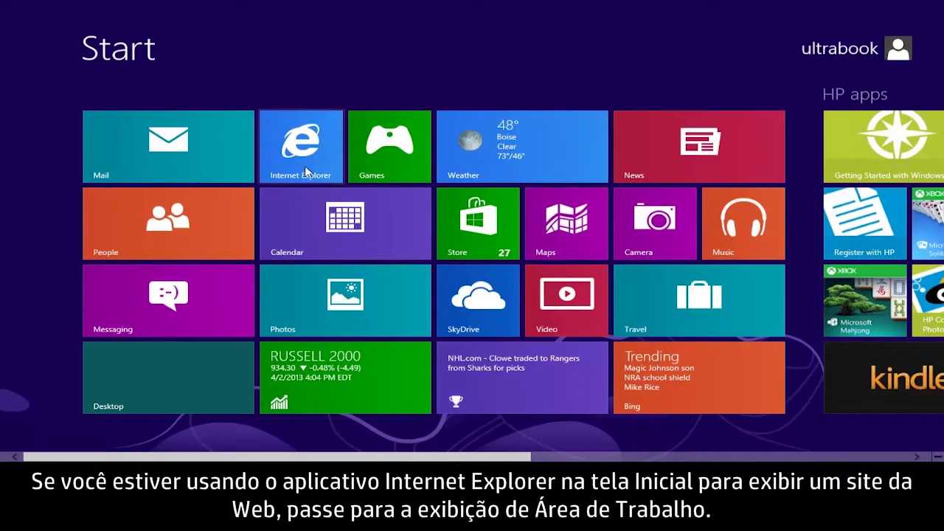
# - Launch Internet Explorer from Start and move the Microsoft home page to the desktop browser
pyautogui.click(305, 172)
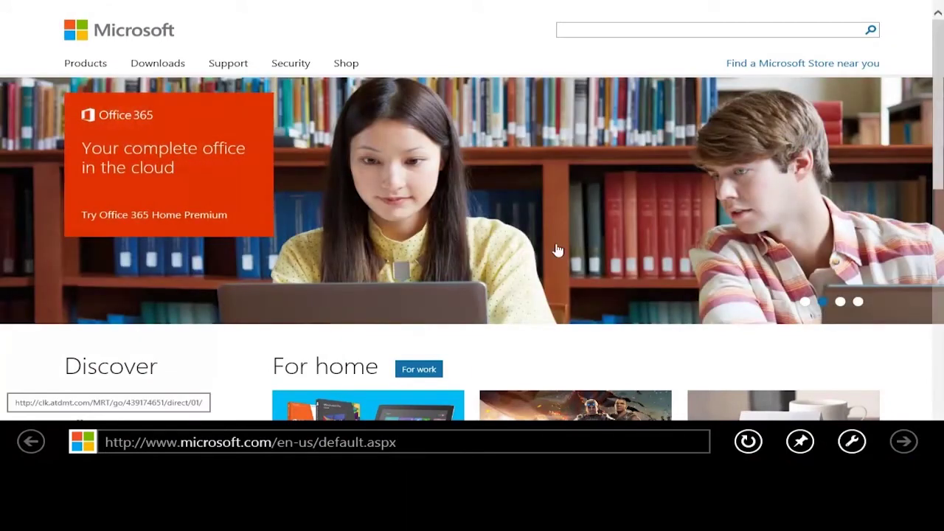
pyautogui.click(852, 443)
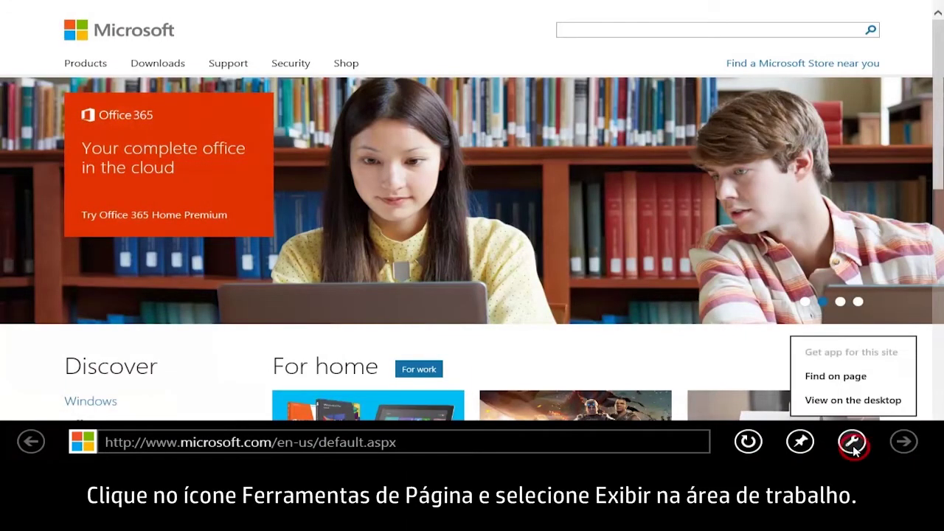
pyautogui.click(853, 401)
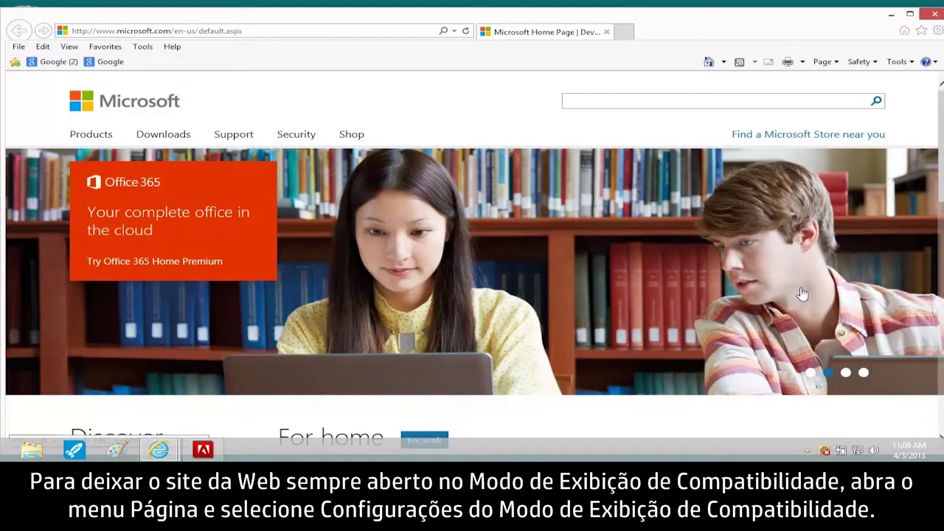
# - Add microsoft.com to the Compatibility View list through Page > Compatibility View settings
pyautogui.click(834, 66)
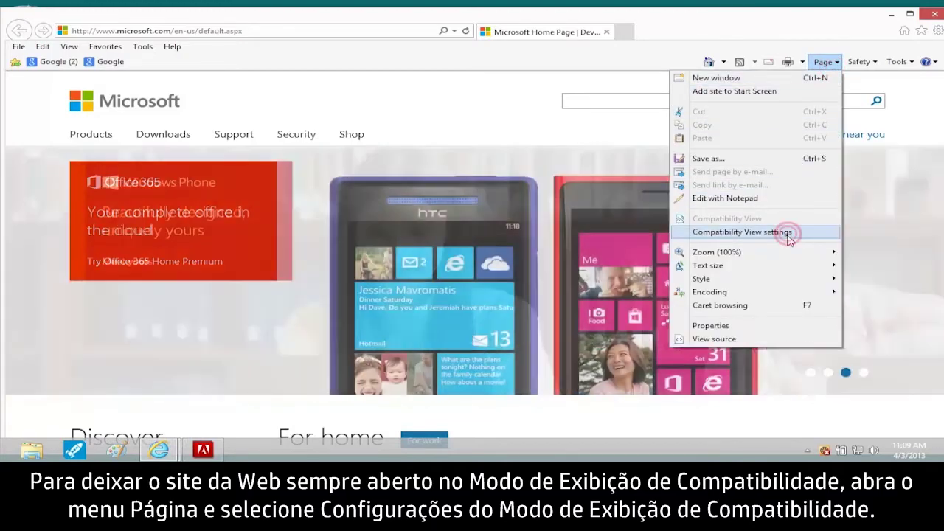
pyautogui.click(741, 232)
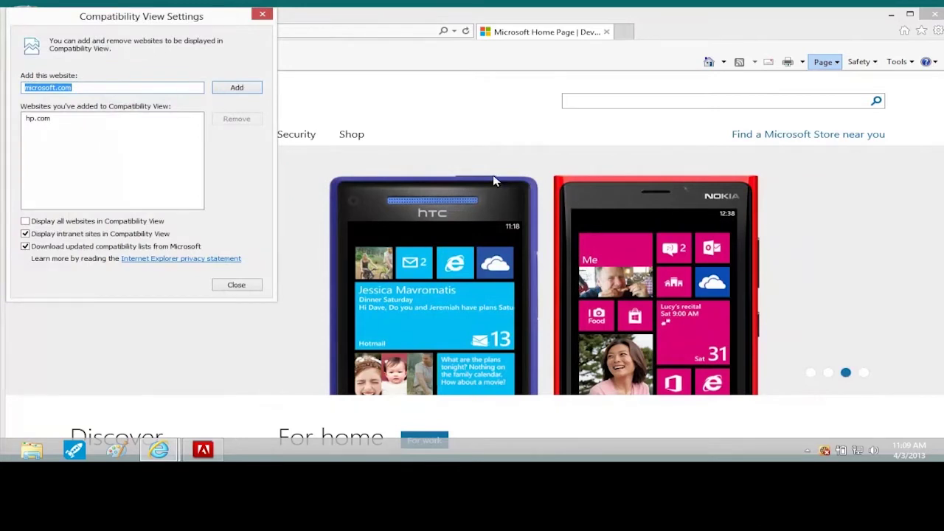
pyautogui.click(251, 88)
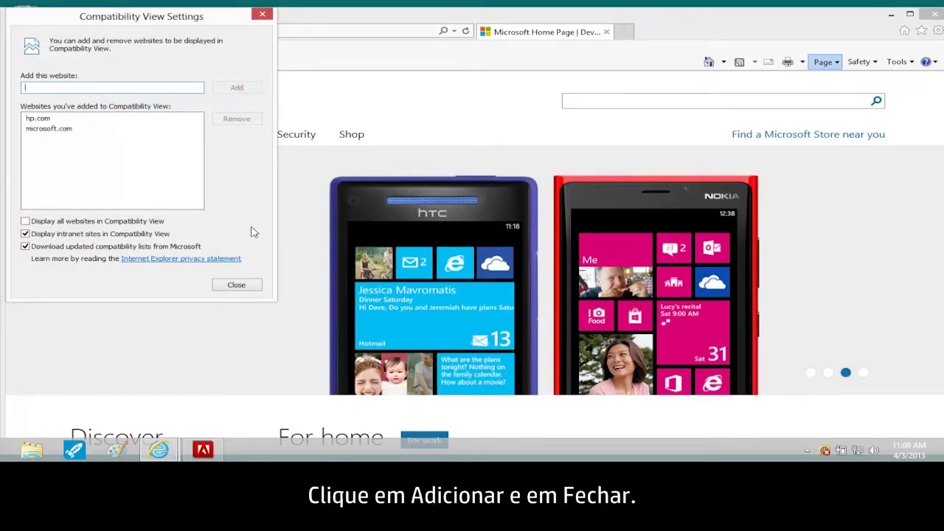
pyautogui.click(248, 288)
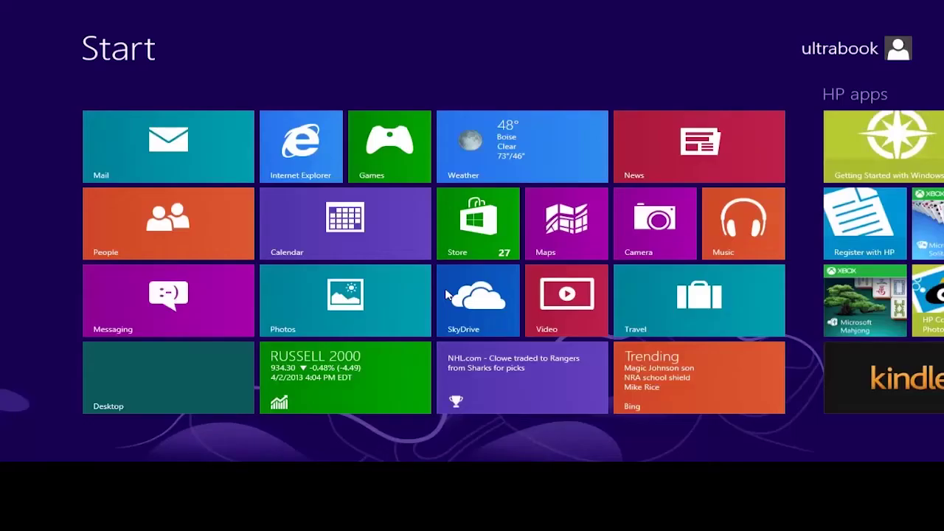
# - Search Settings for 'Internet Options' and open the Internet Properties window
pyautogui.press('super+w')
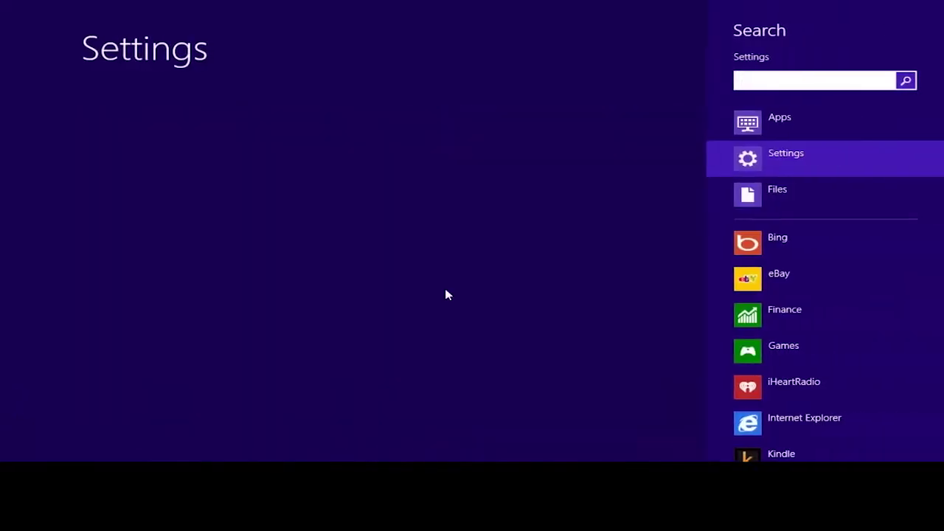
pyautogui.write('Inter')
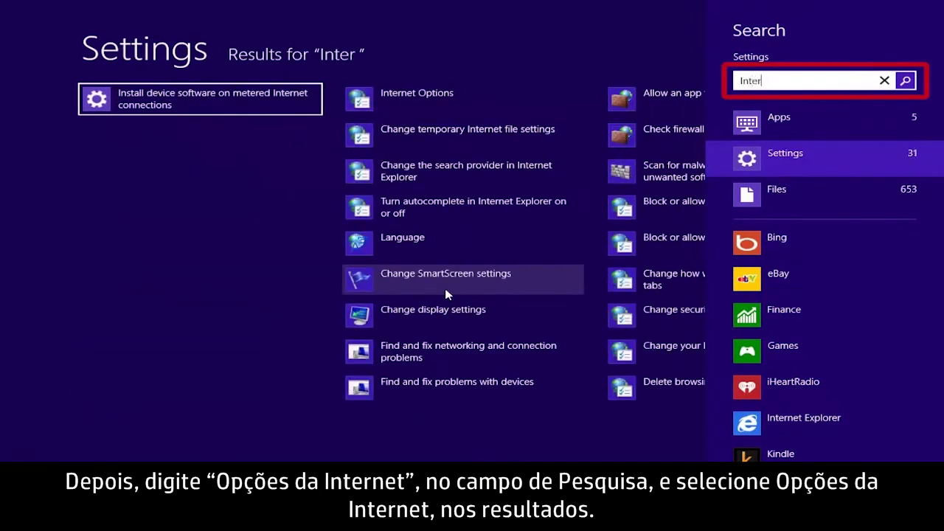
pyautogui.write('net Options')
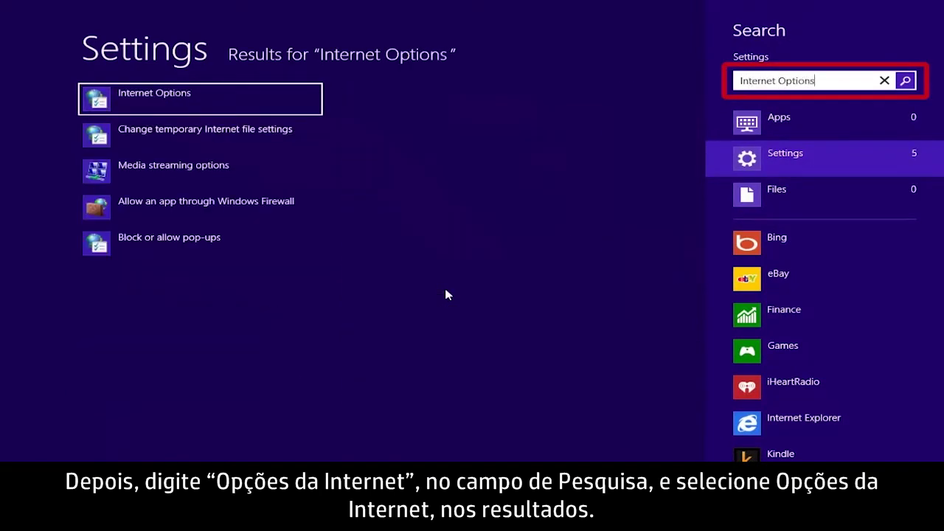
pyautogui.click(204, 108)
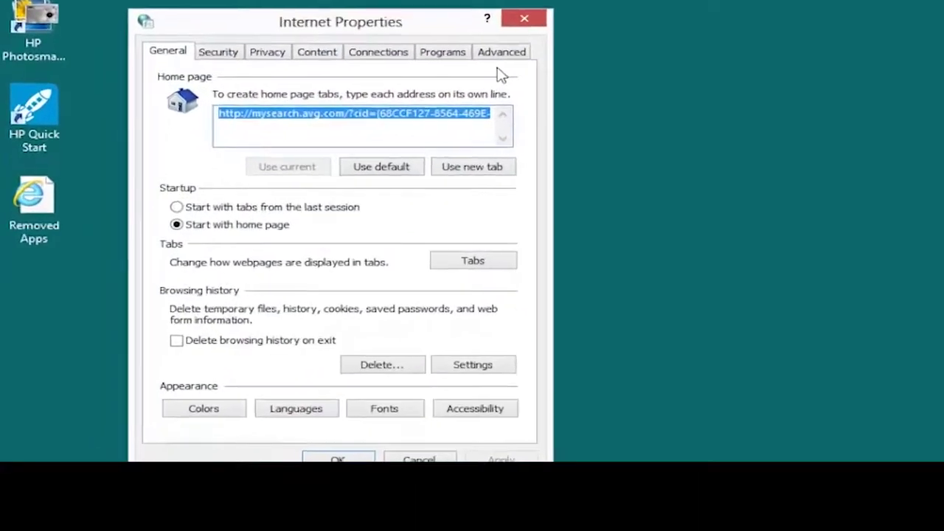
# - Reset Internet Explorer settings from the Advanced tab, including Delete personal settings
pyautogui.click(506, 55)
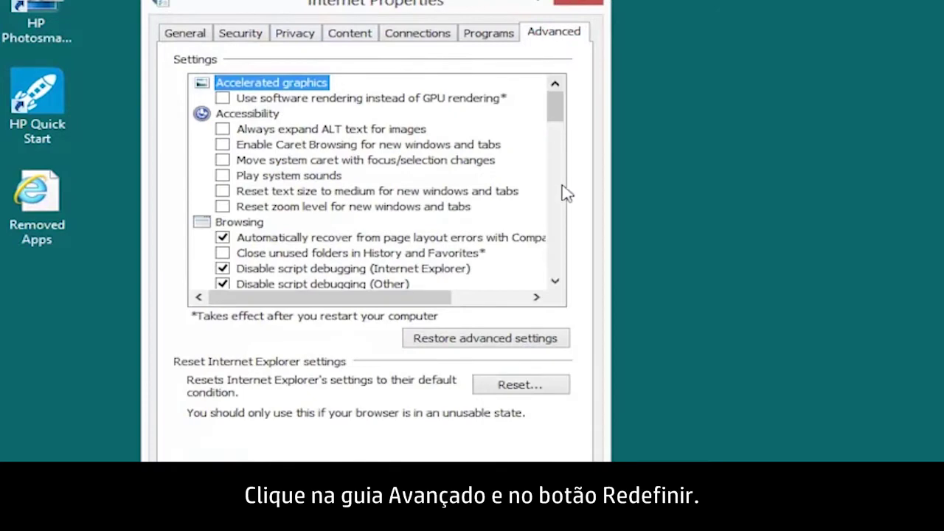
pyautogui.click(529, 391)
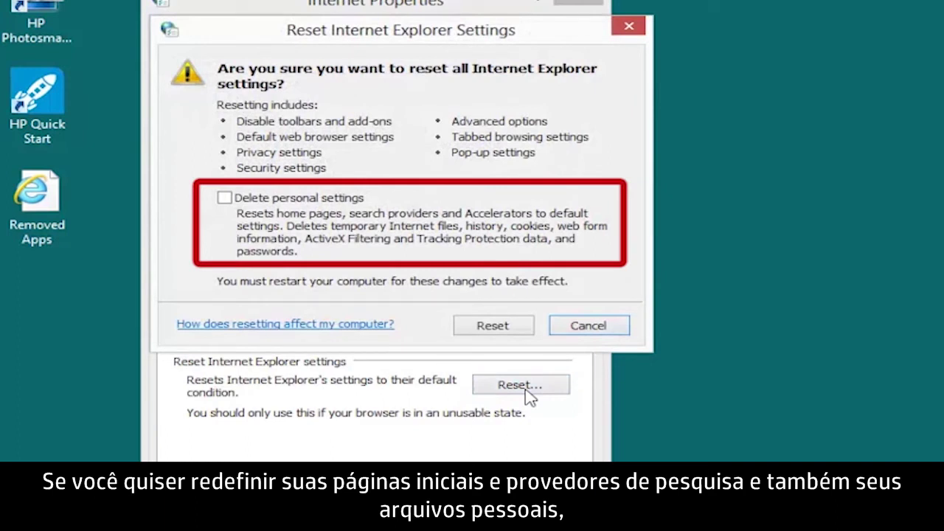
pyautogui.click(225, 199)
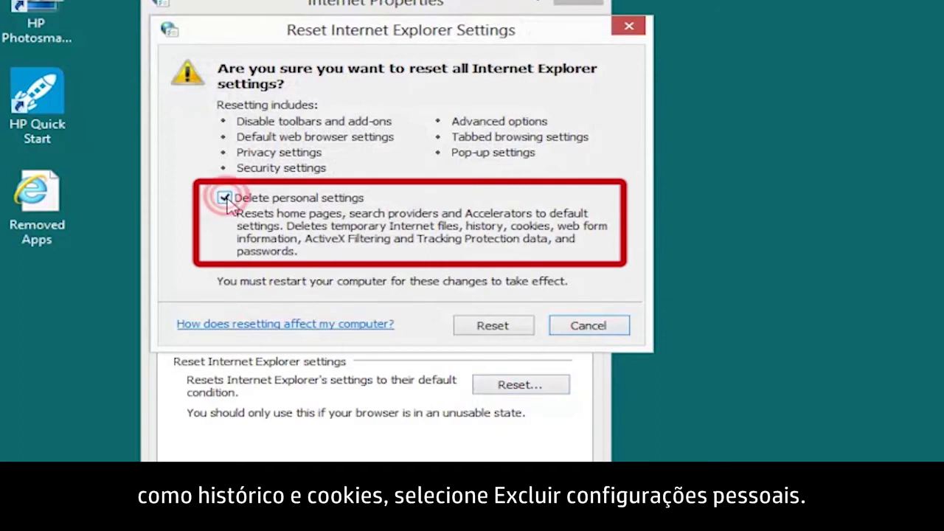
pyautogui.click(492, 327)
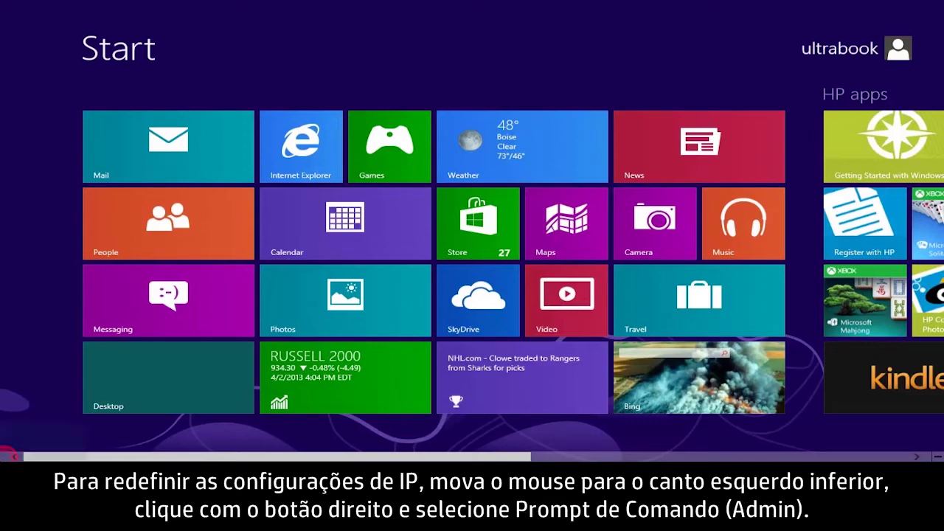
# - Open an administrator Command Prompt and enter 'netsh int ip reset'
pyautogui.rightClick(3, 454)
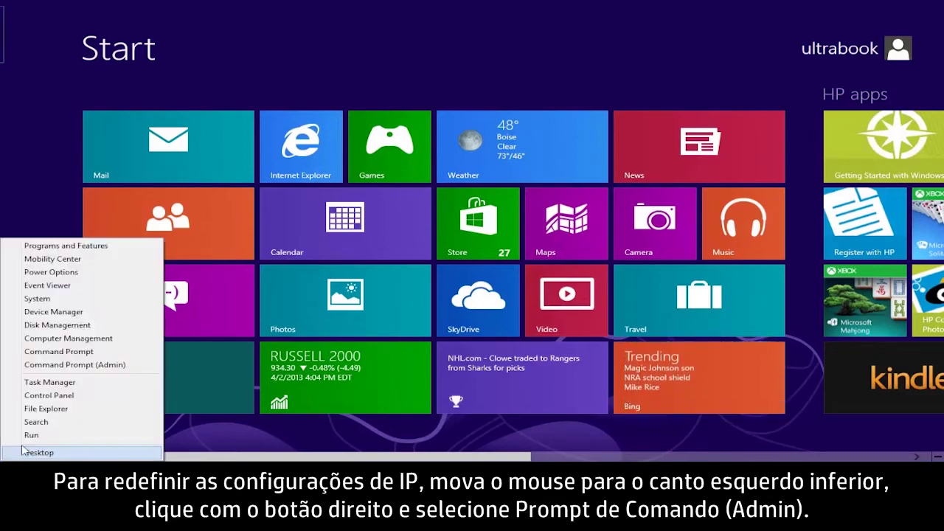
pyautogui.click(76, 373)
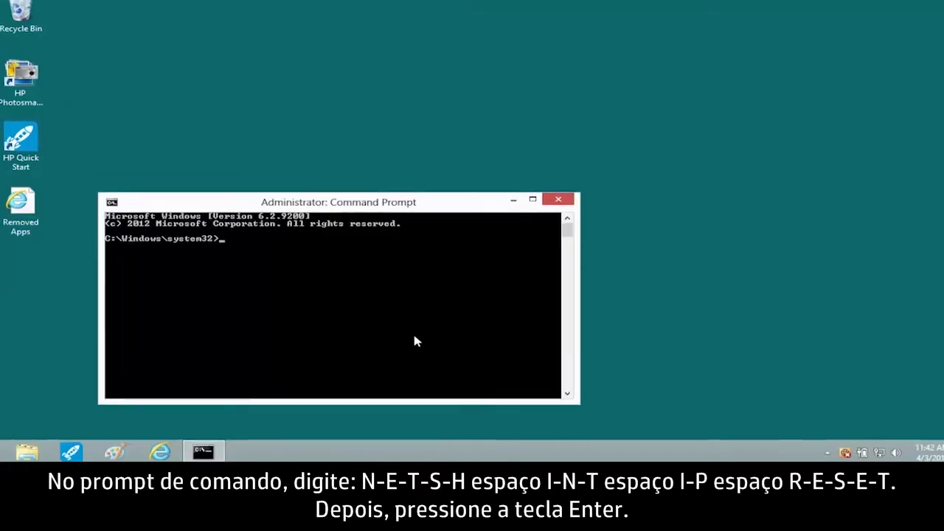
pyautogui.write('netsh')
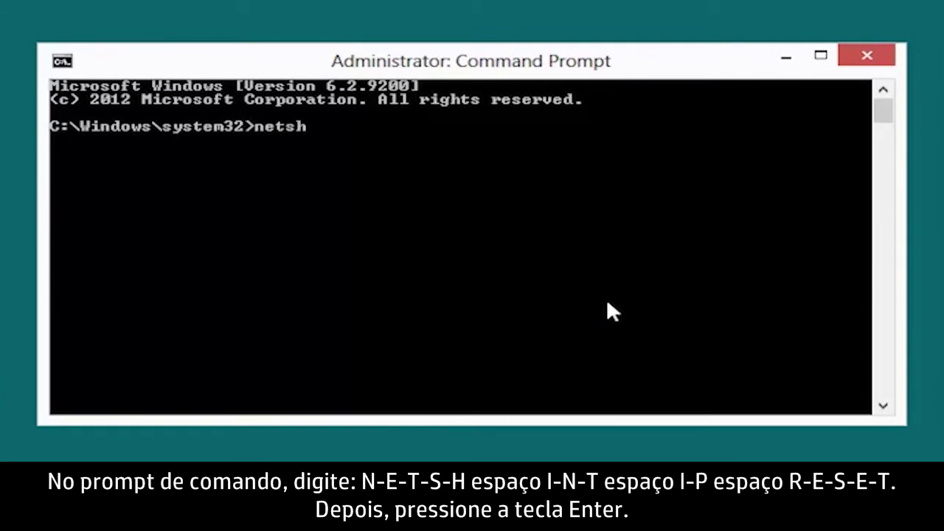
pyautogui.write(' int ip rese')
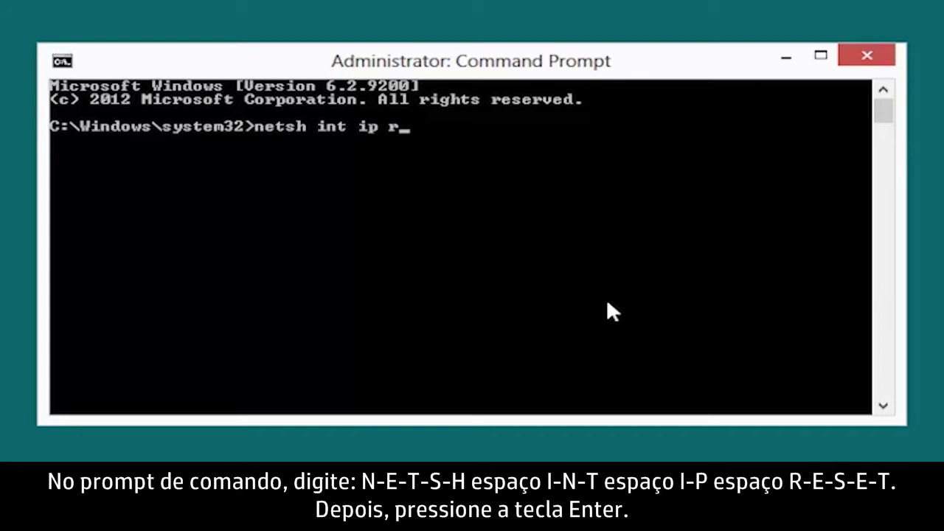
pyautogui.write('t')
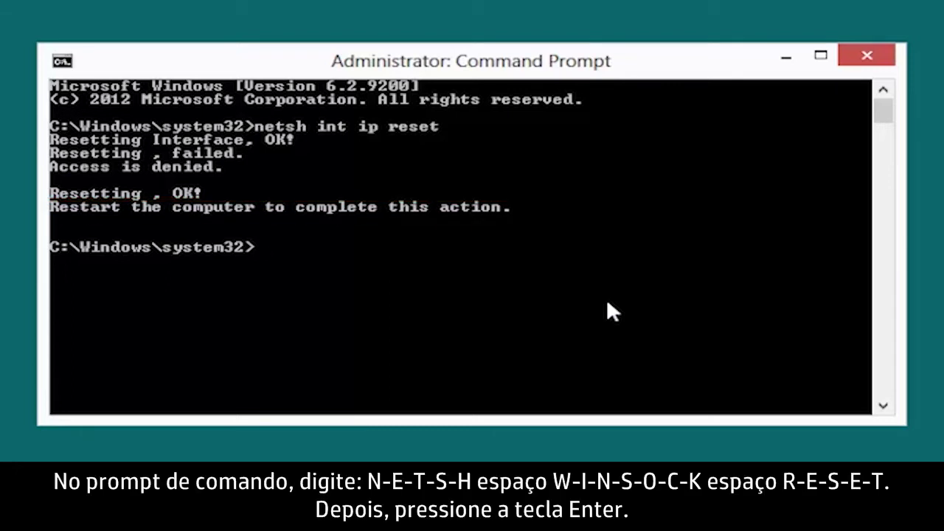
# - Run 'netsh winsock reset' to reset the Winsock catalog
pyautogui.write('netsh winsock rese')
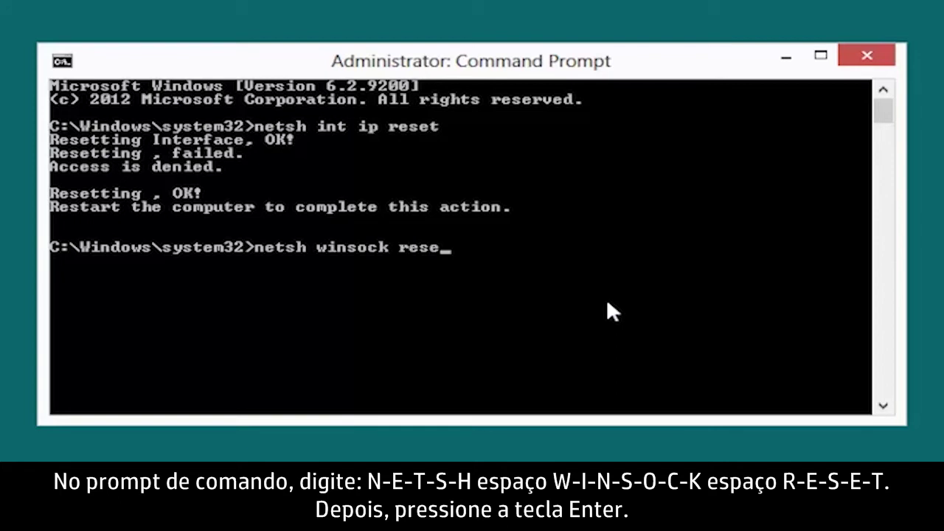
pyautogui.write('t')
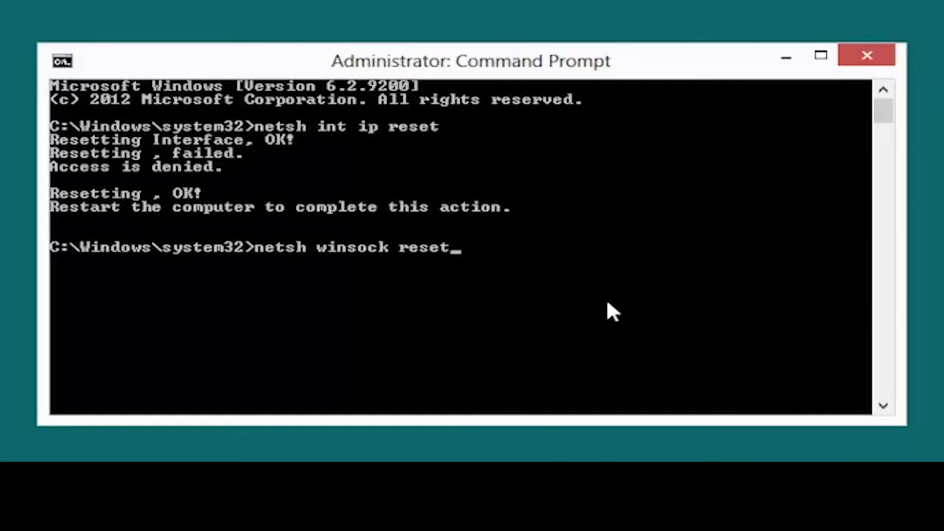
pyautogui.press('Return')
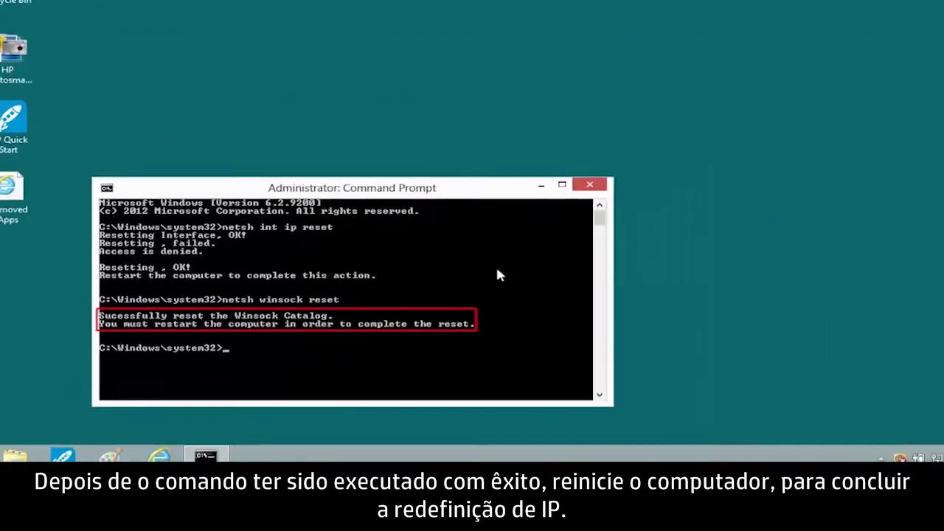
# - Close Command Prompt and restart the computer via Settings > Power > Restart
pyautogui.click(549, 206)
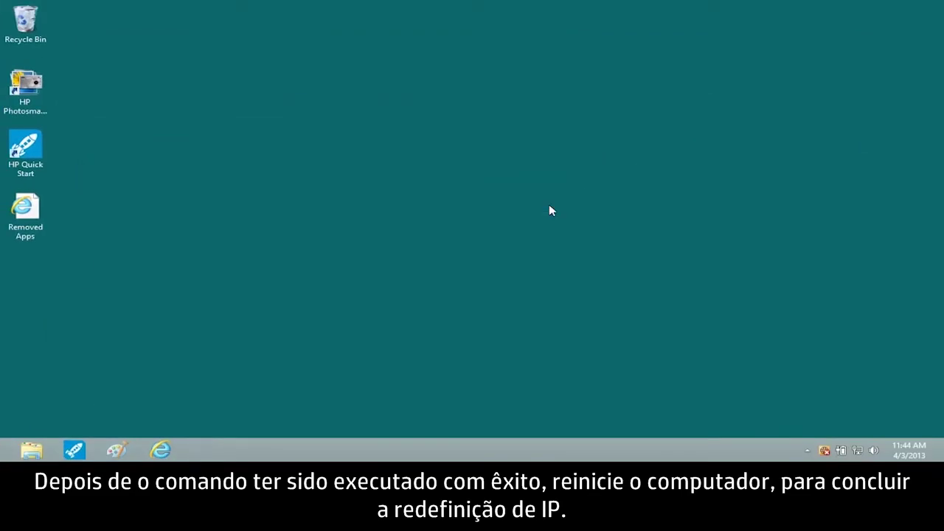
pyautogui.moveTo(943, 0)
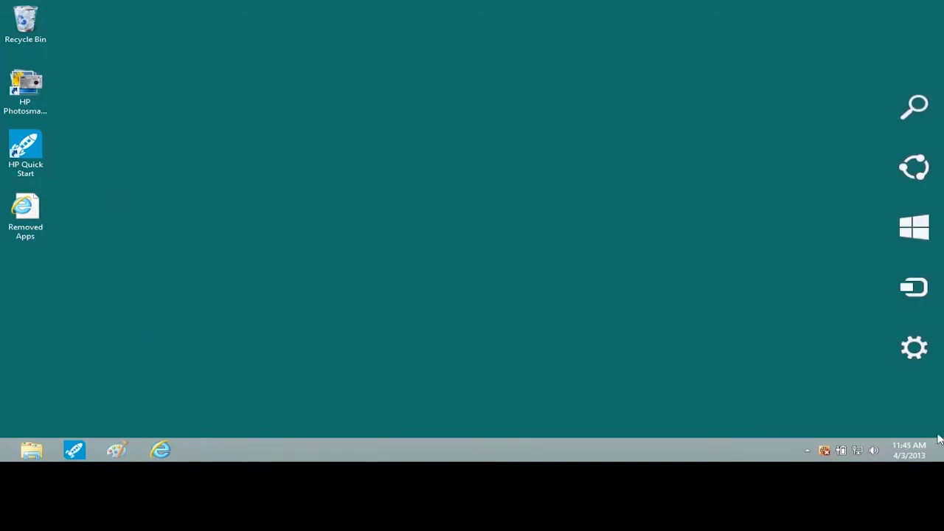
pyautogui.click(916, 352)
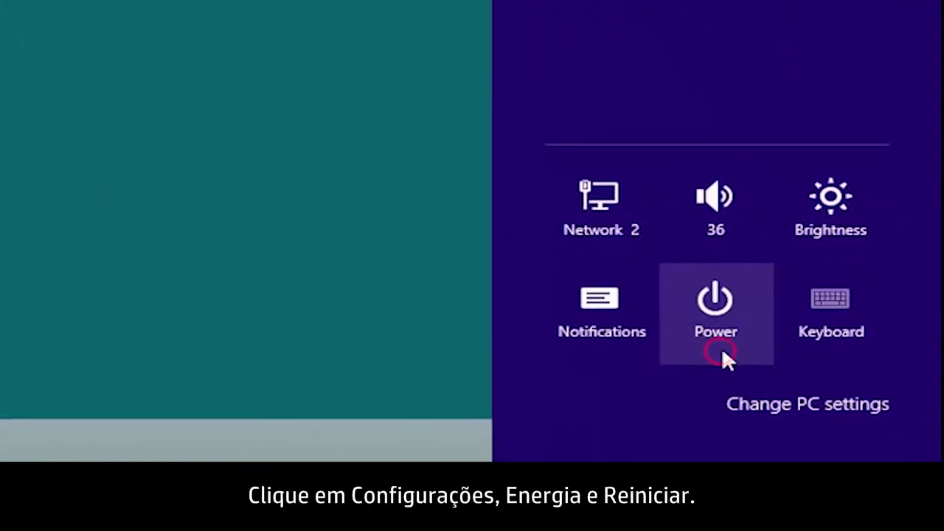
pyautogui.click(722, 351)
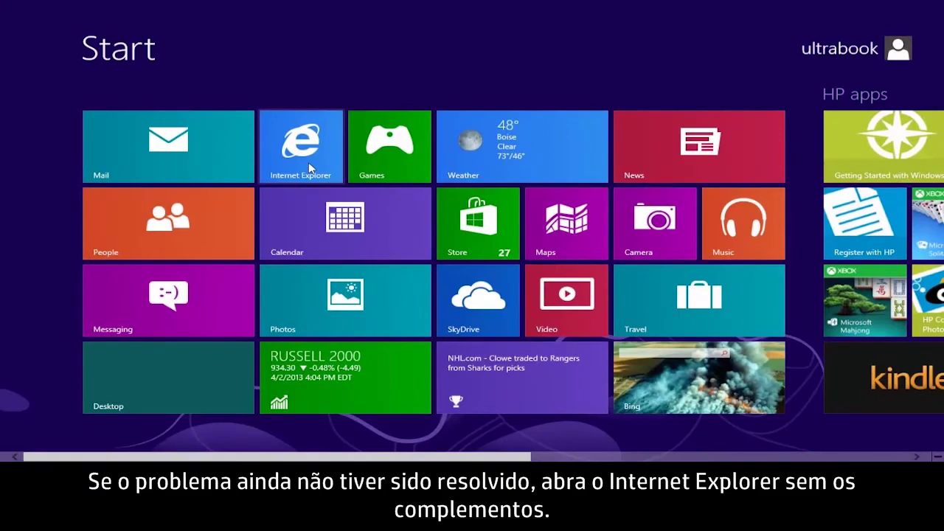
pyautogui.click(309, 168)
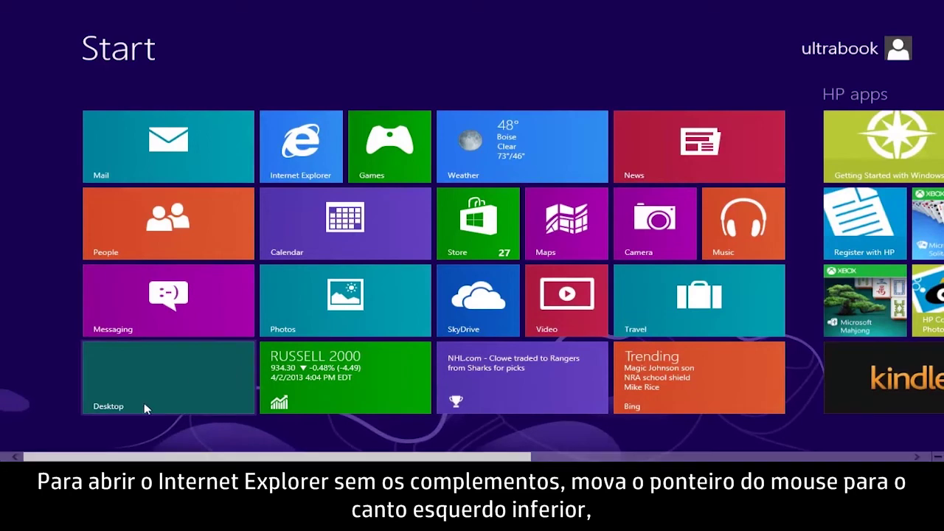
# - Run 'iexplore -extoff' from the Run dialog to start Internet Explorer without add-ons
pyautogui.rightClick(2, 458)
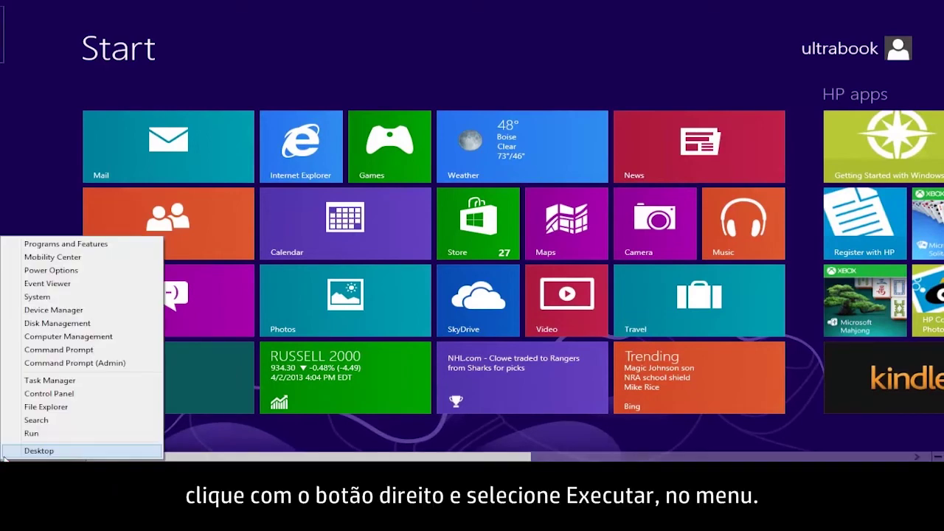
pyautogui.click(31, 435)
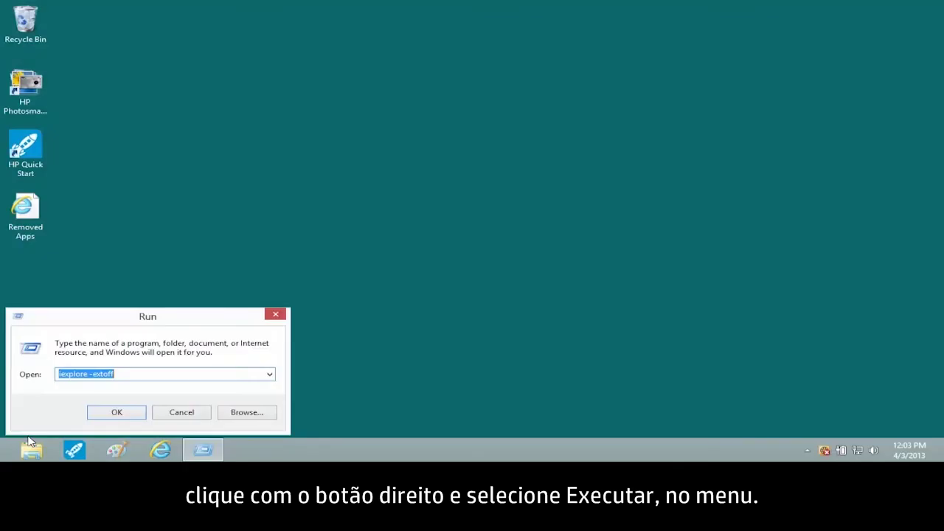
pyautogui.press('BackSpace')
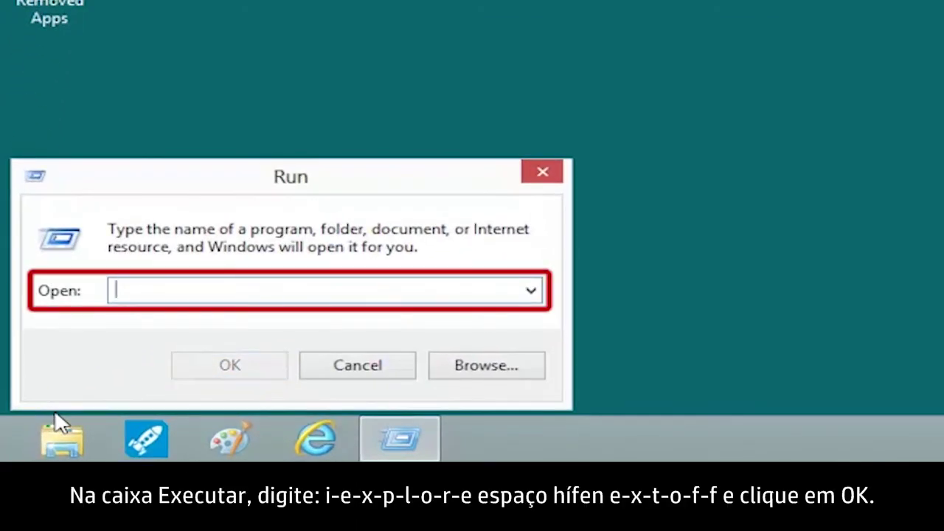
pyautogui.write('iex')
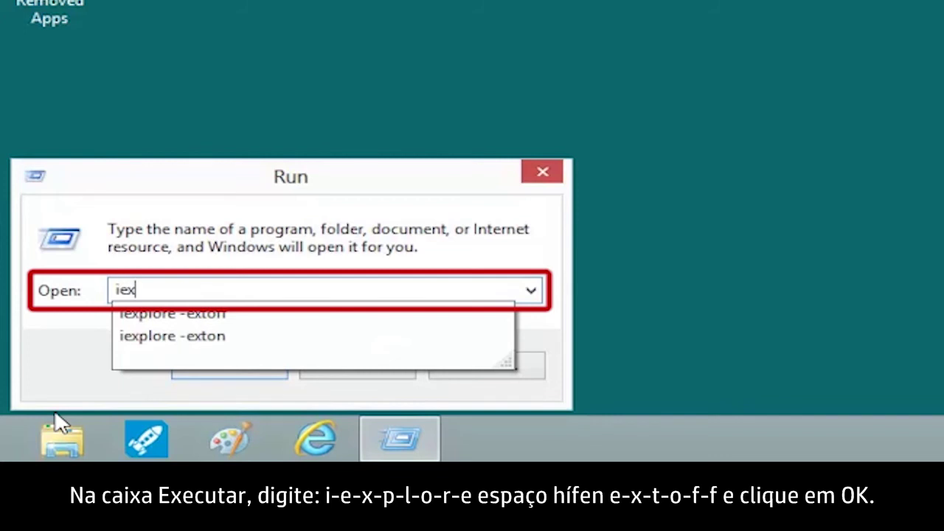
pyautogui.write('plore -exto')
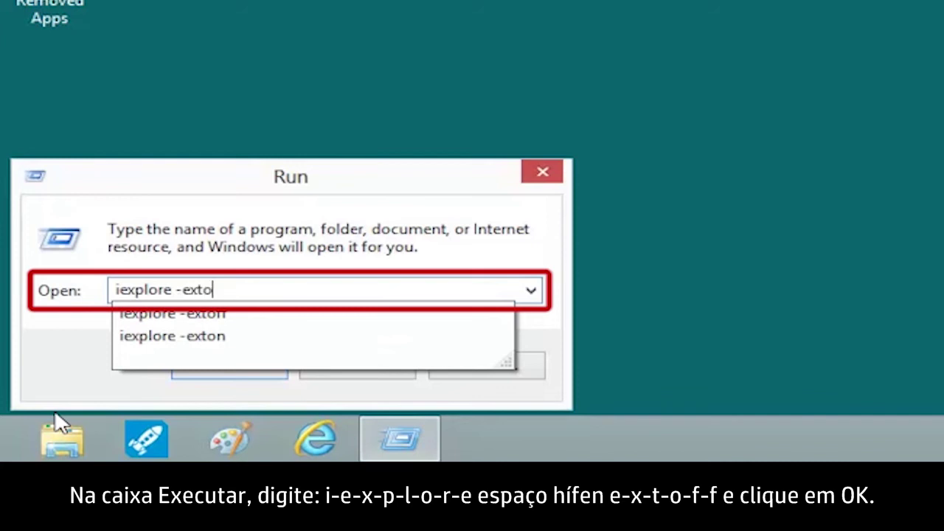
pyautogui.write('ff')
pyautogui.click(247, 380)
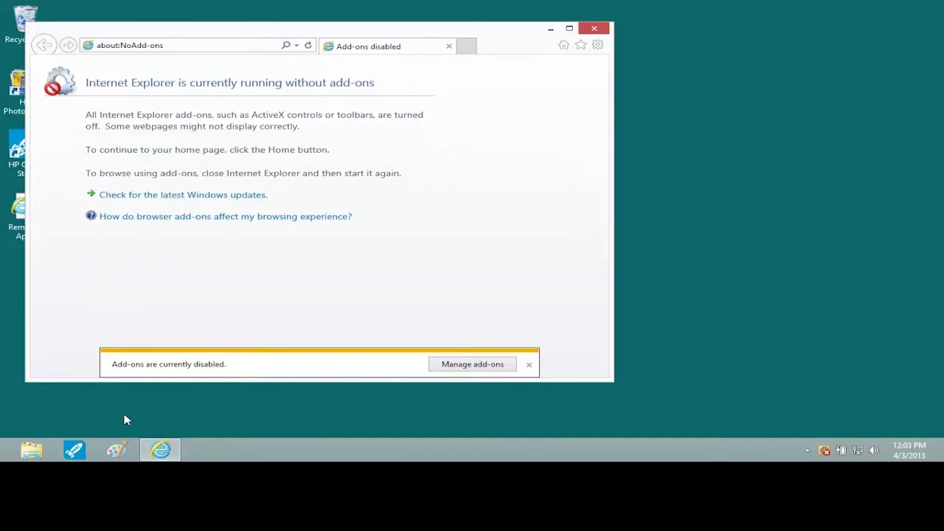